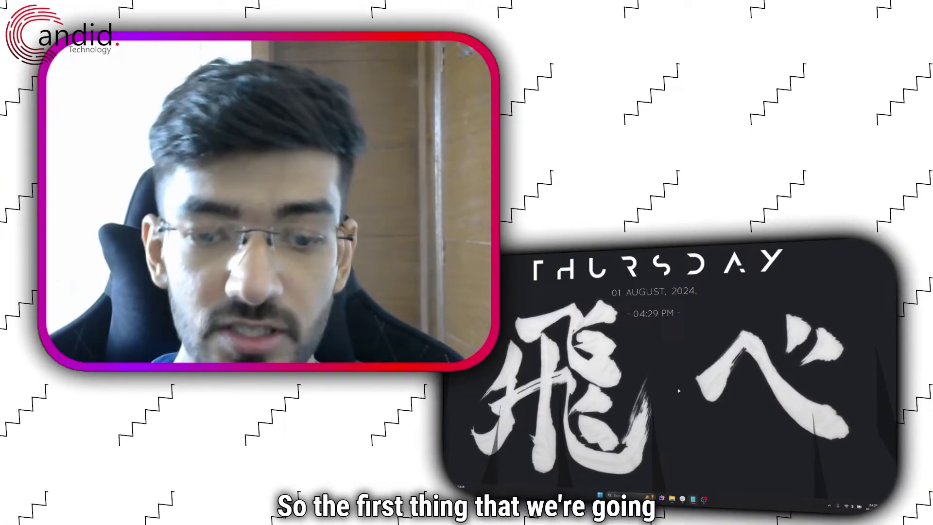
Open the Windows Start search to find and launch Microsoft Edge.
key(super)
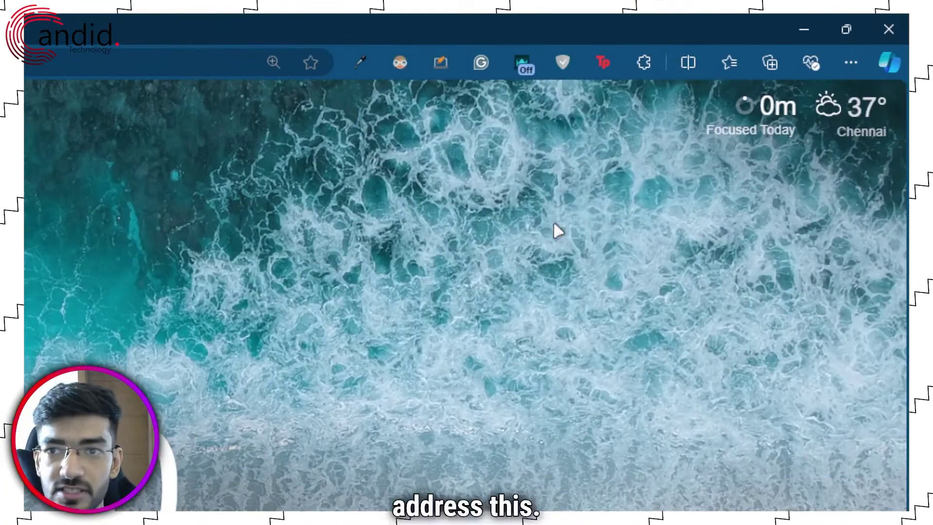
Go from the Extensions toolbar menu to Manage extensions and review the installed extensions.
click(776, 39)
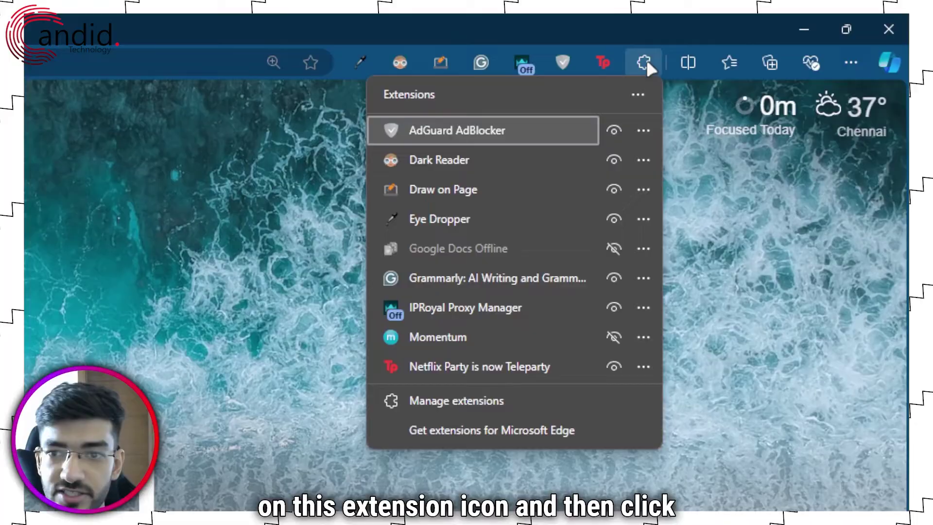
click(468, 395)
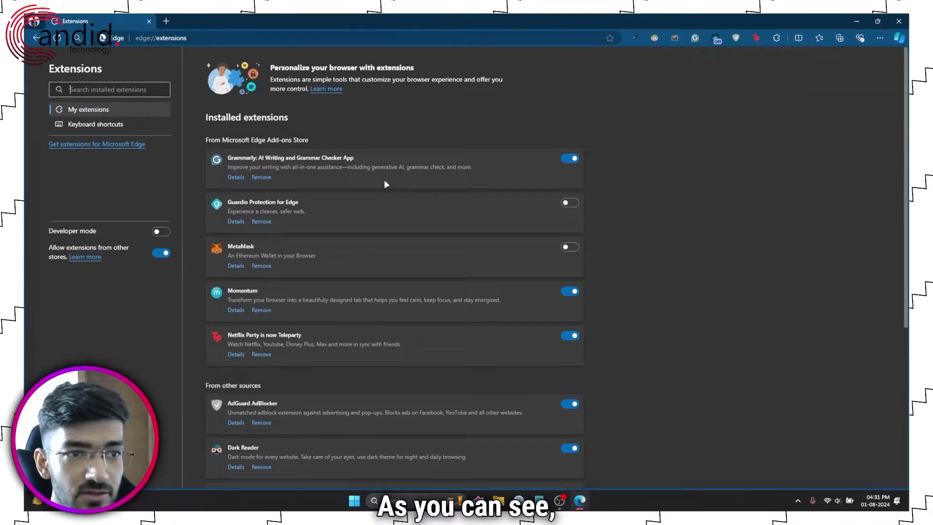
scroll(385, 181, down, 5)
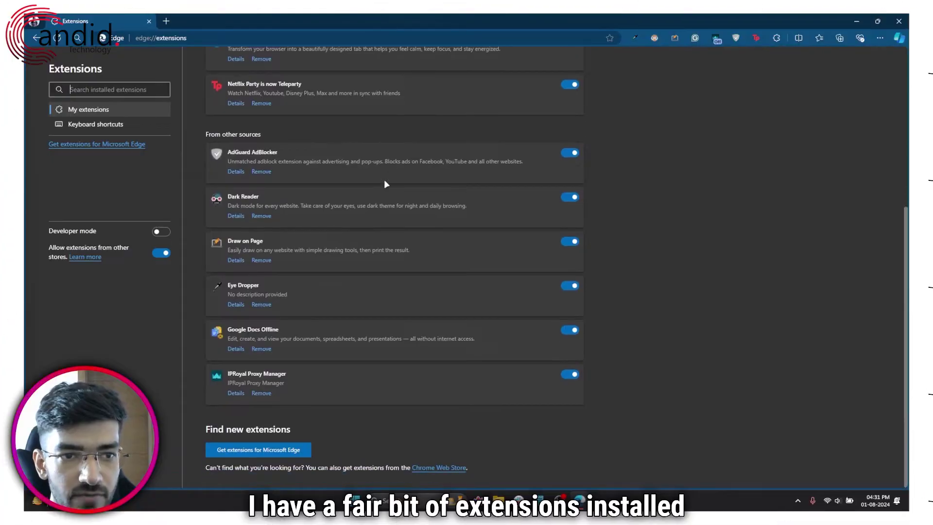
scroll(384, 182, up, 5)
scroll(383, 183, down, 3)
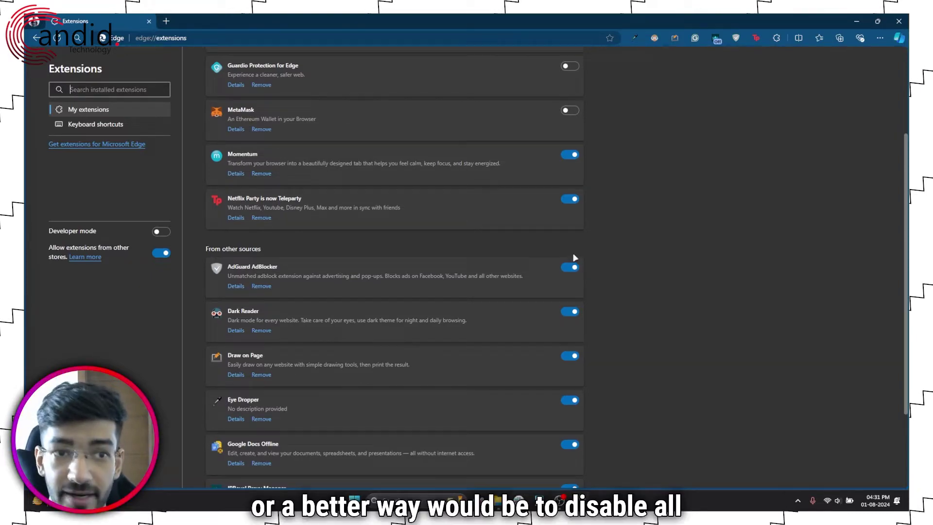
scroll(574, 257, up, 3)
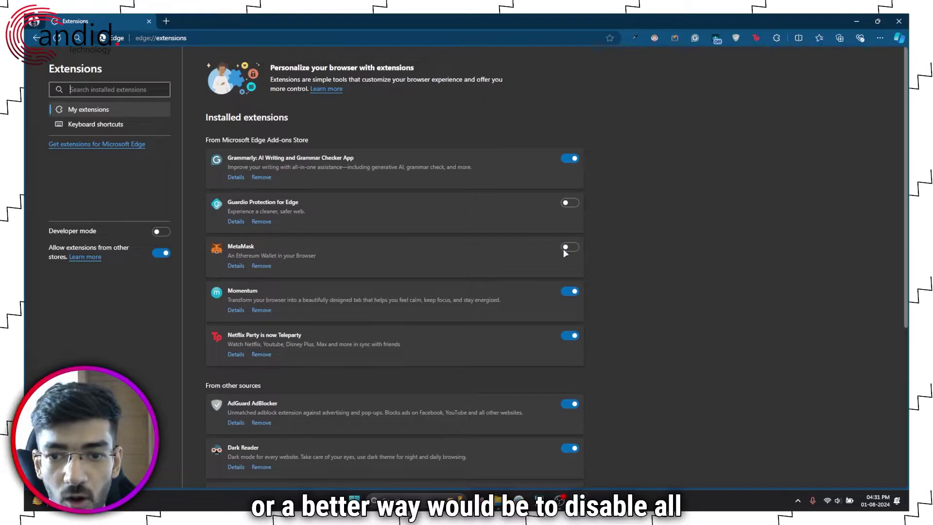
scroll(569, 340, down, 2)
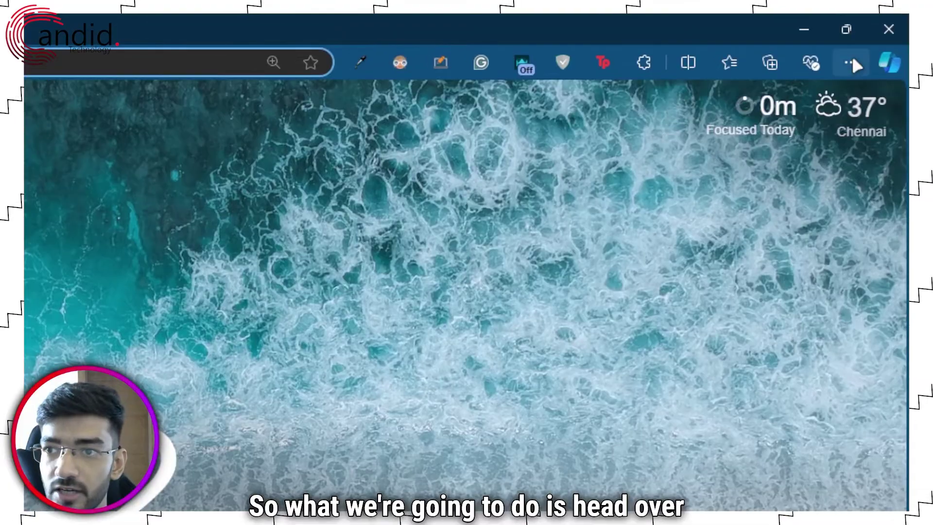
click(851, 30)
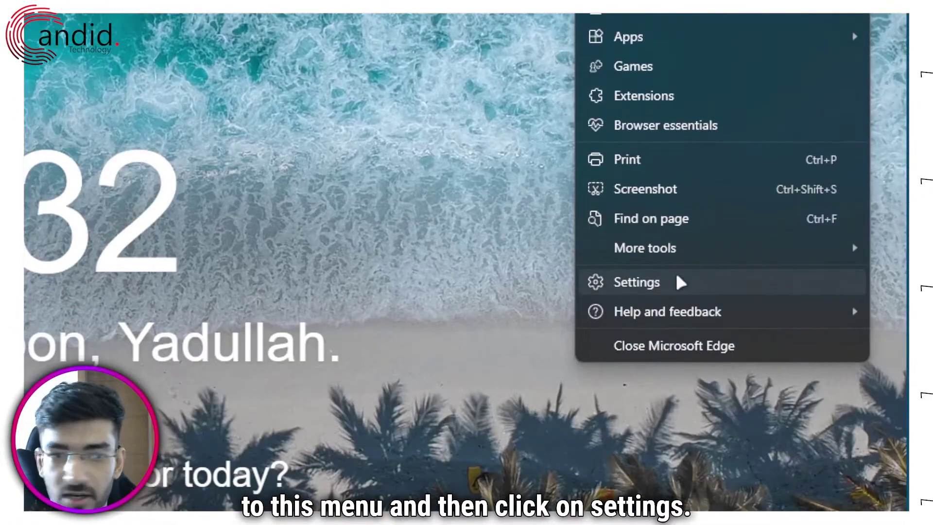
click(680, 289)
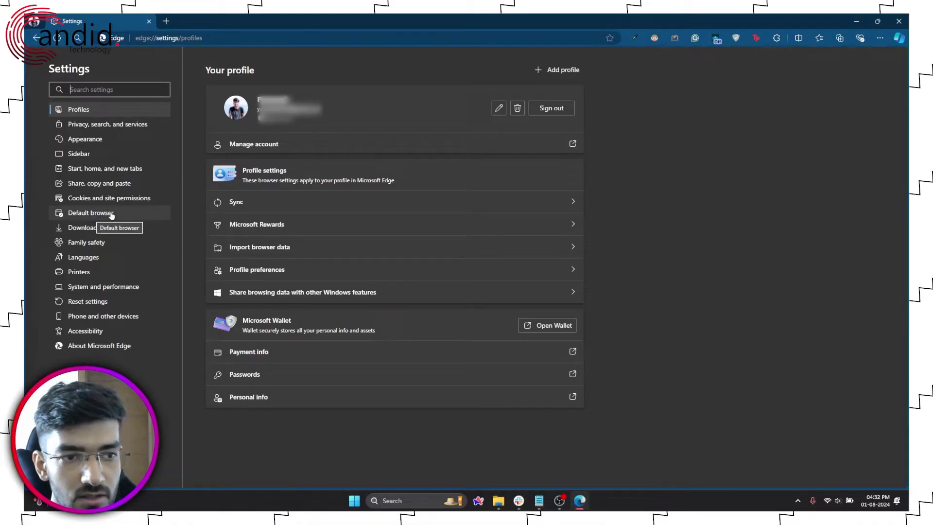
click(107, 330)
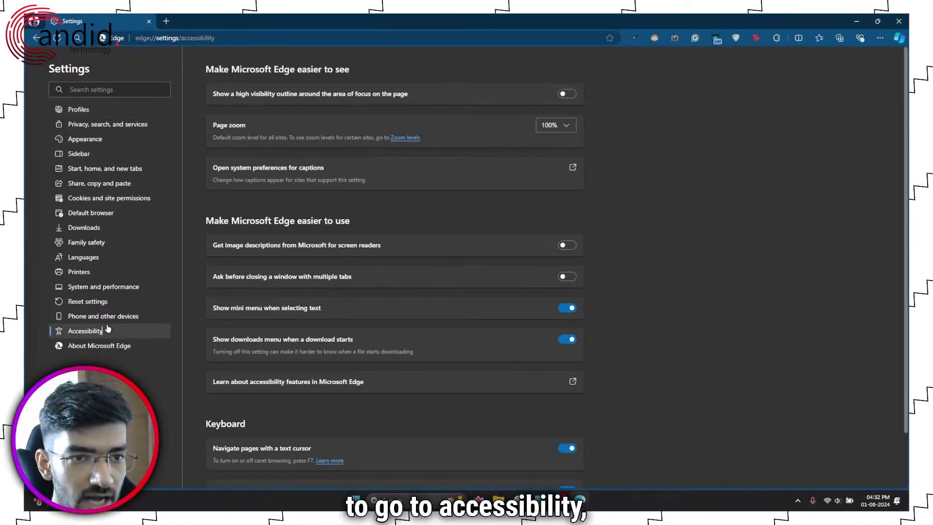
scroll(334, 315, down, 2)
scroll(334, 316, up, 2)
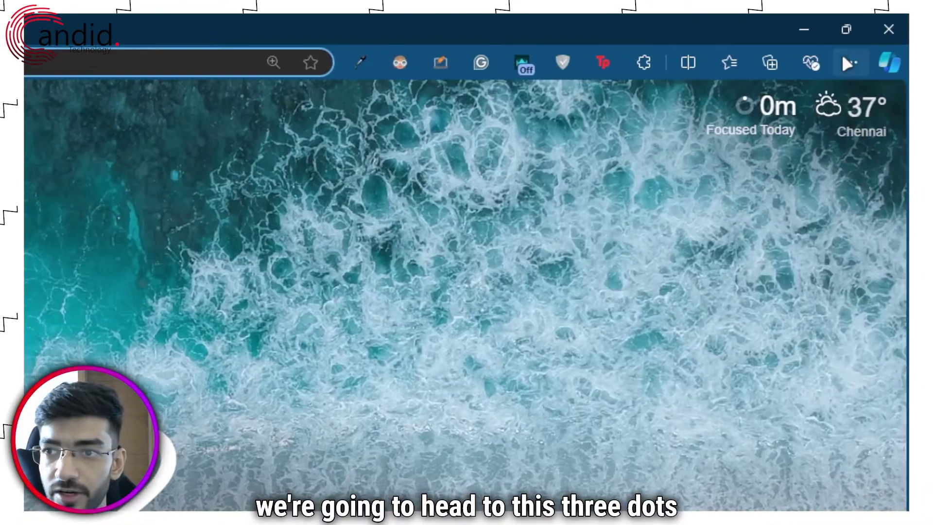
Open Edge Settings at Privacy, search, and services, scrolled to Delete browsing data.
click(842, 59)
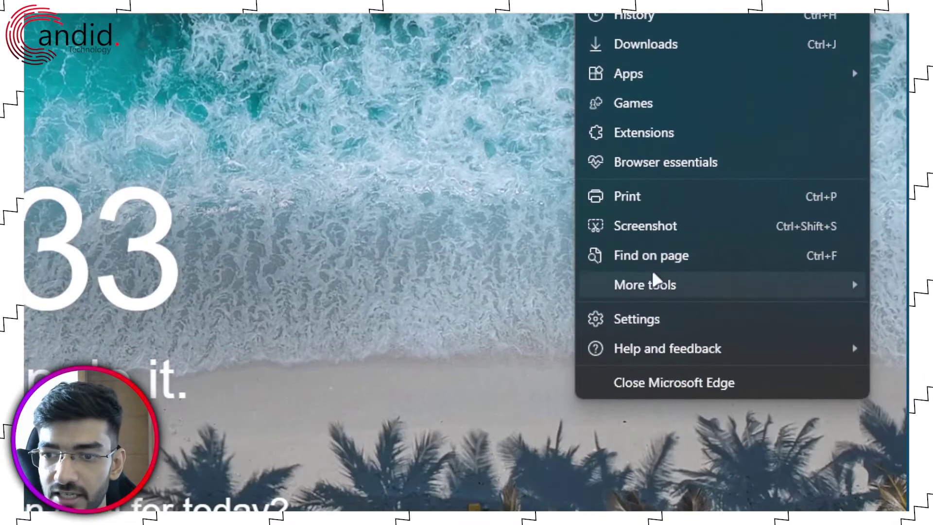
click(644, 318)
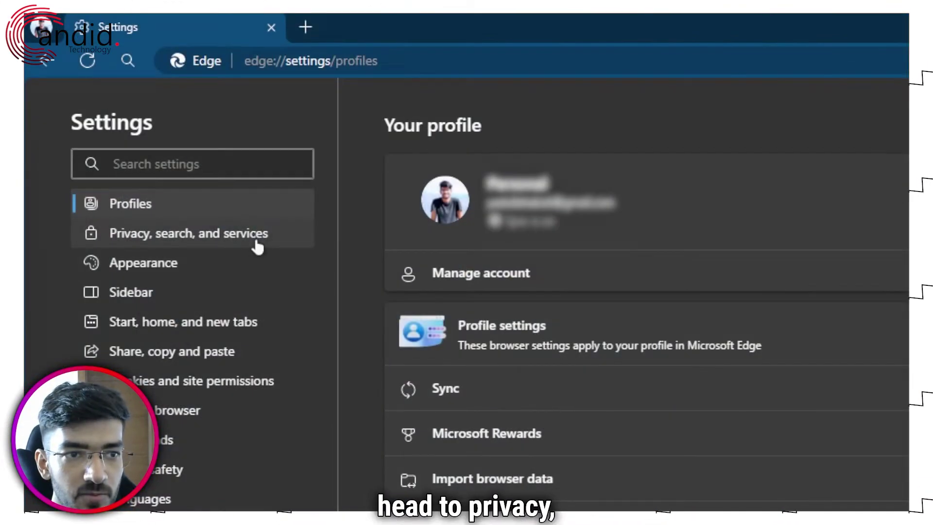
click(260, 246)
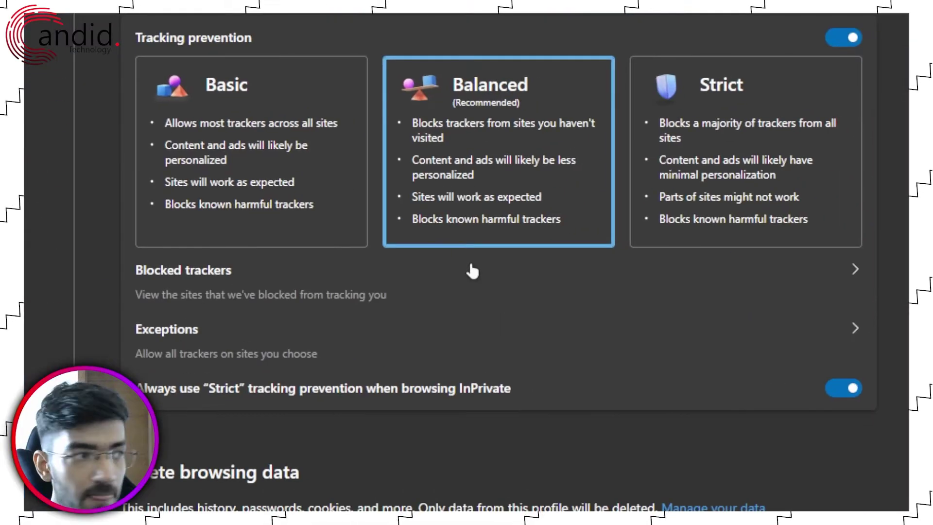
scroll(469, 261, down, 5)
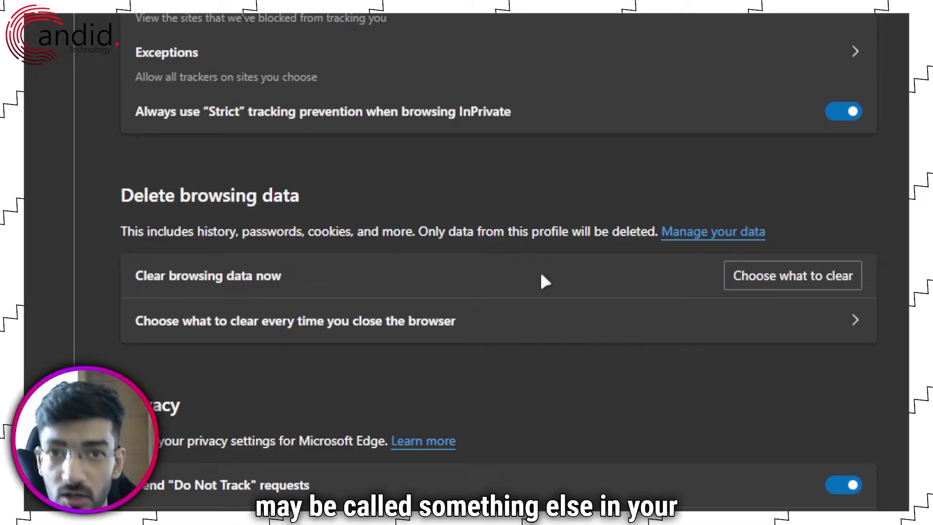
Bring up Choose what to clear, review the data categories, and set Time range to All time.
click(752, 277)
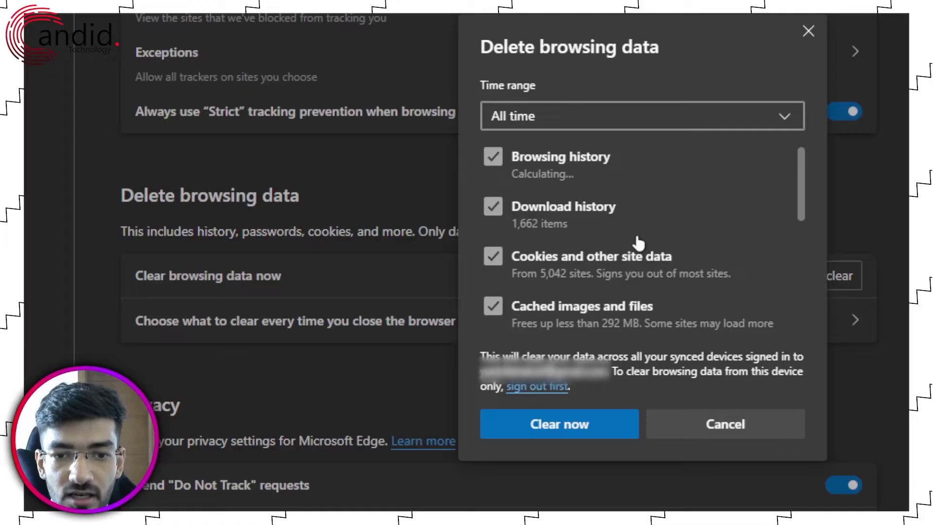
scroll(627, 268, down, 1)
scroll(628, 269, down, 1)
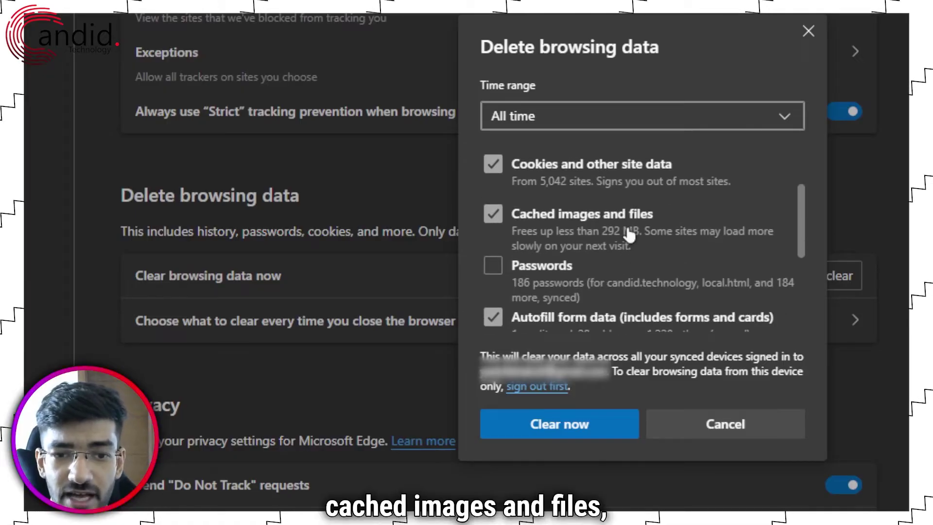
scroll(628, 233, down, 2)
scroll(625, 233, down, 2)
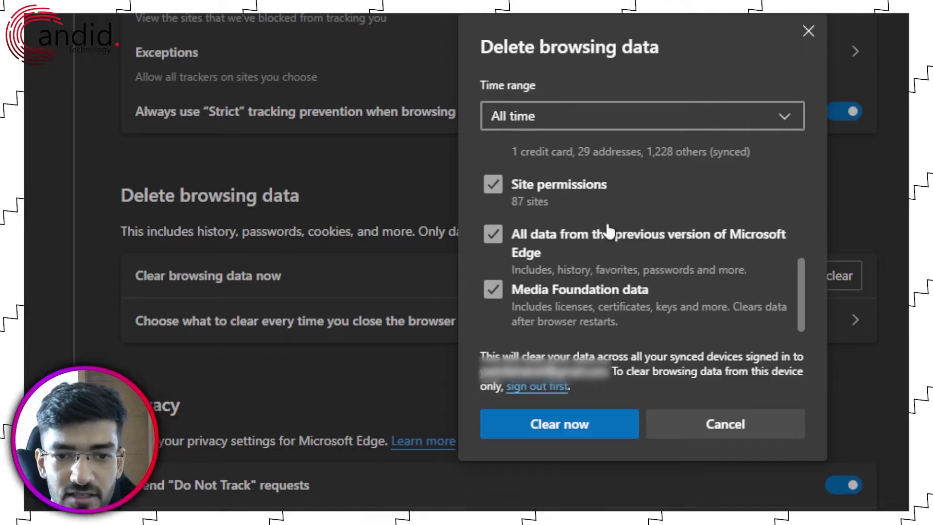
scroll(608, 229, up, 5)
scroll(605, 221, down, 2)
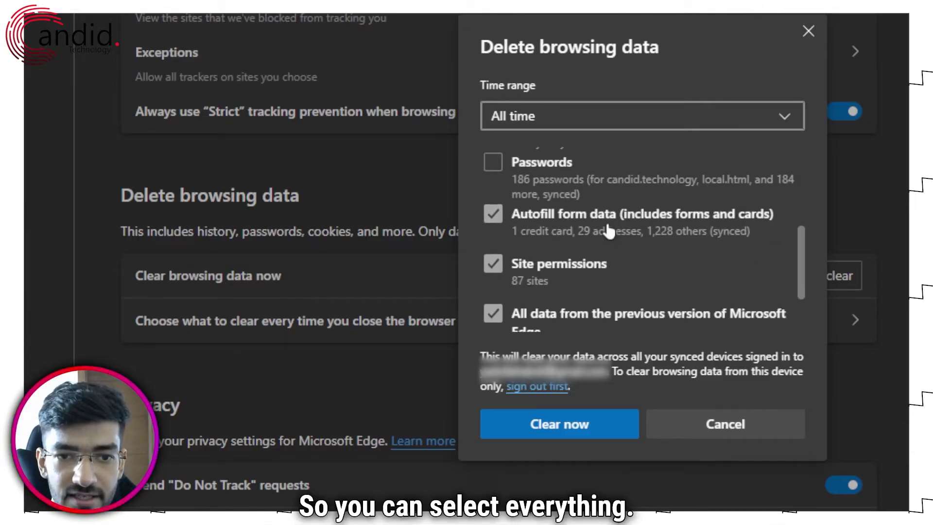
scroll(605, 220, up, 2)
click(602, 117)
click(573, 267)
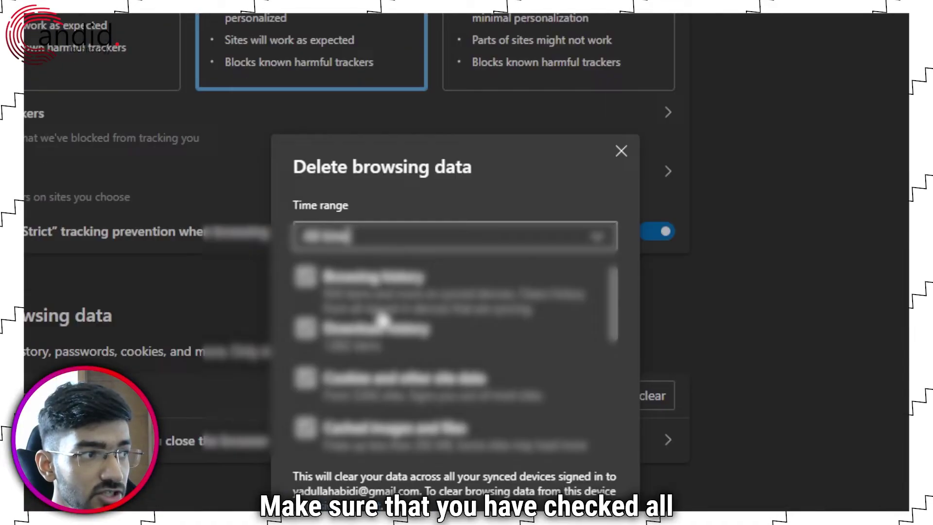
scroll(428, 206, down, 3)
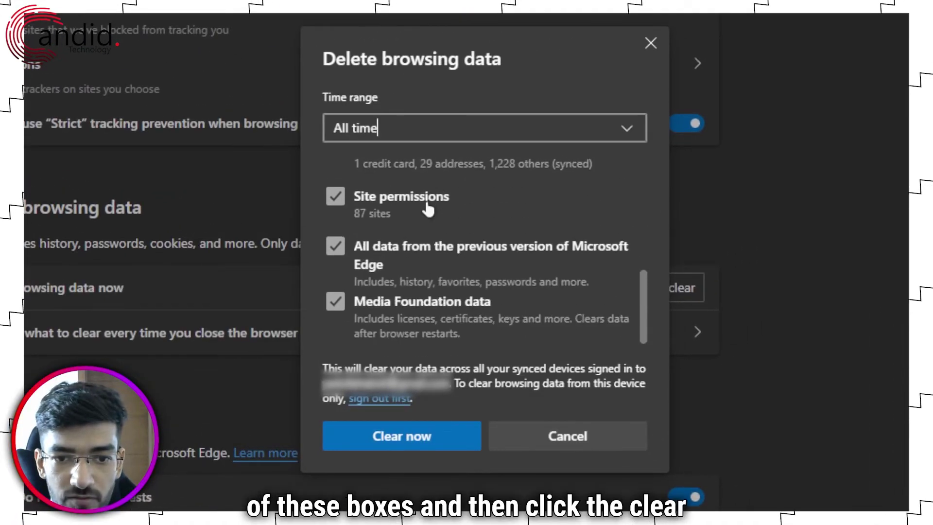
scroll(428, 206, up, 3)
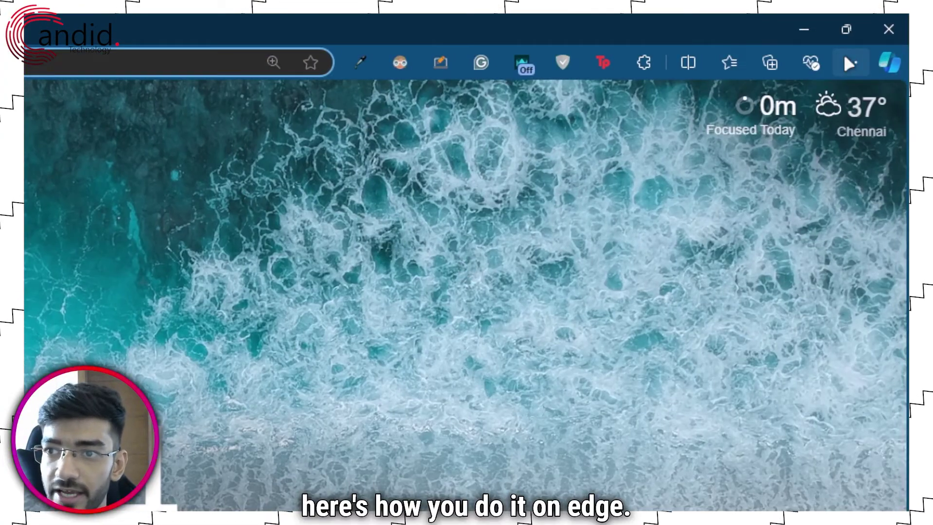
Check for updates under Settings > About Microsoft Edge, showing version 127.0.2651.74.
click(845, 59)
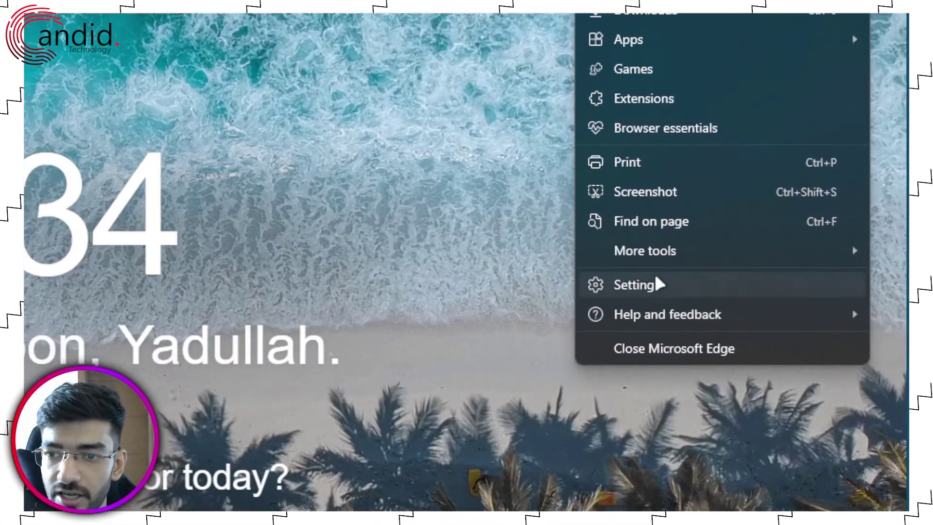
click(657, 284)
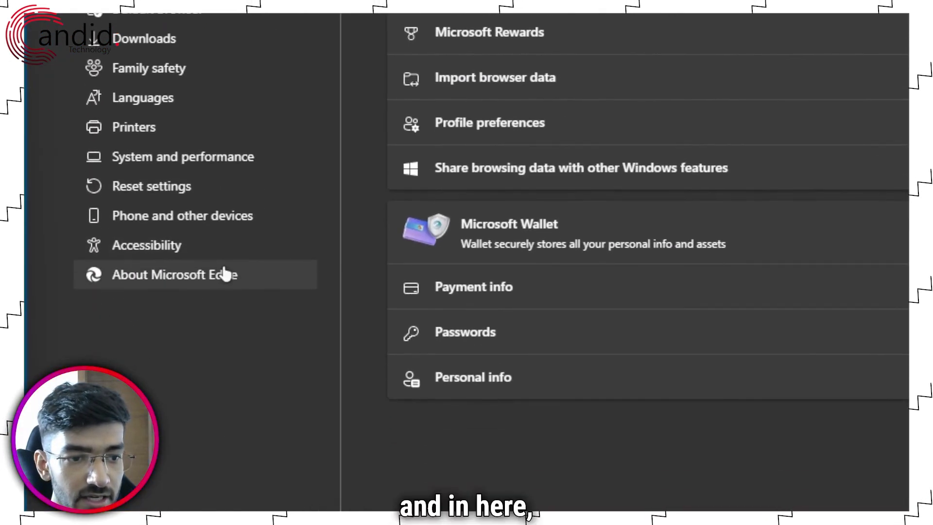
click(138, 278)
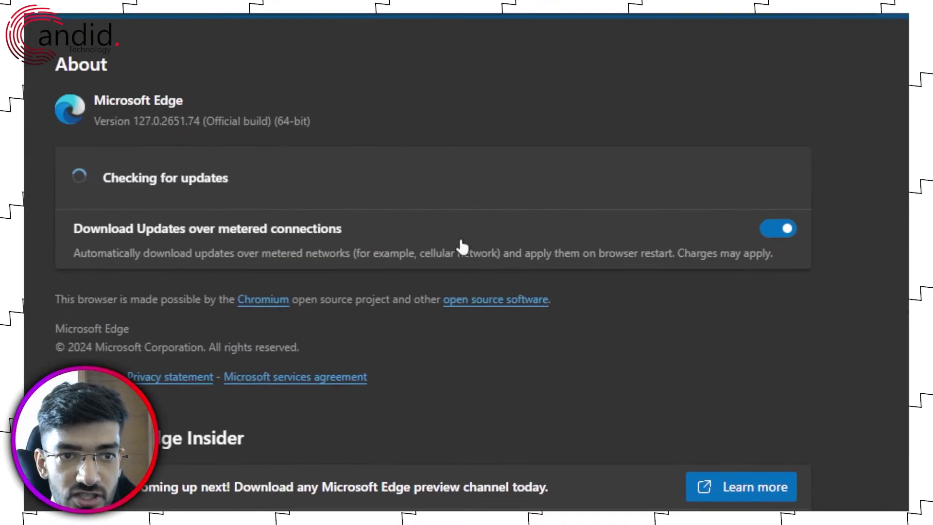